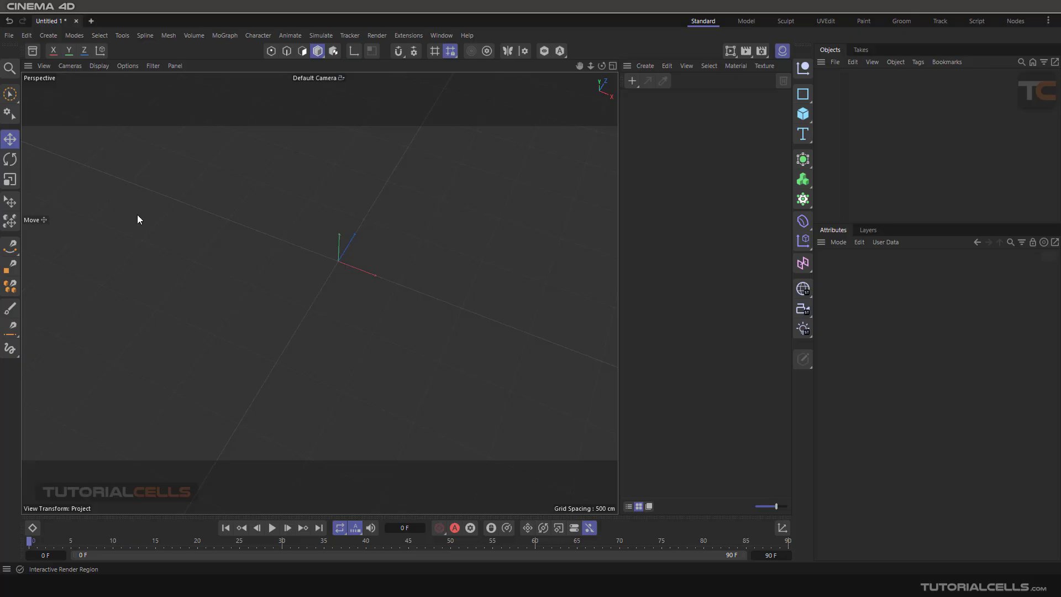
Step: Create a new material, Mat, and open it in the Material Editor
alt+drag(369, 276, 372, 242)
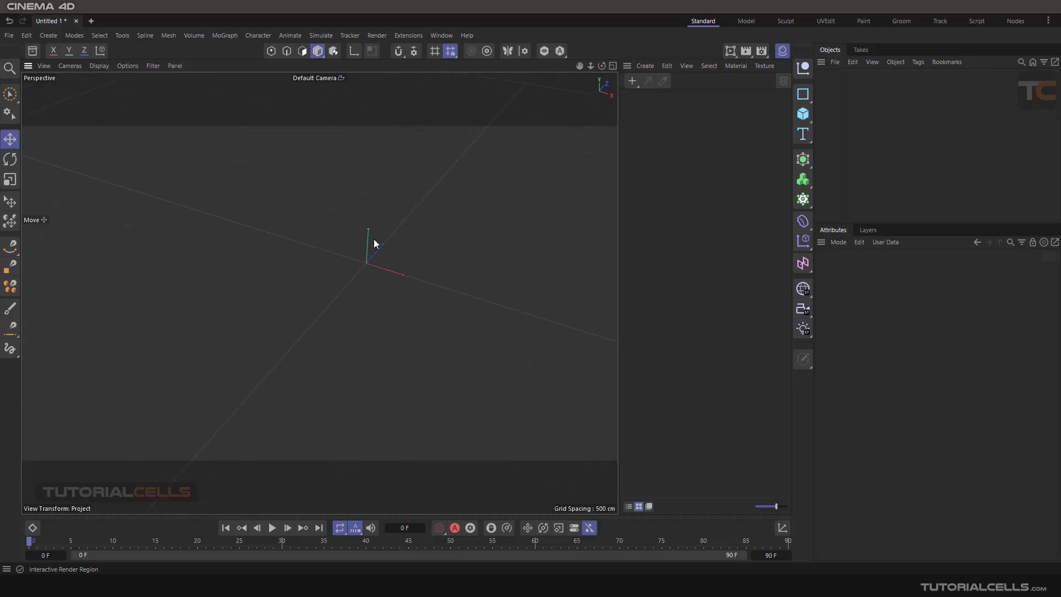
double_click(636, 90)
double_click(637, 98)
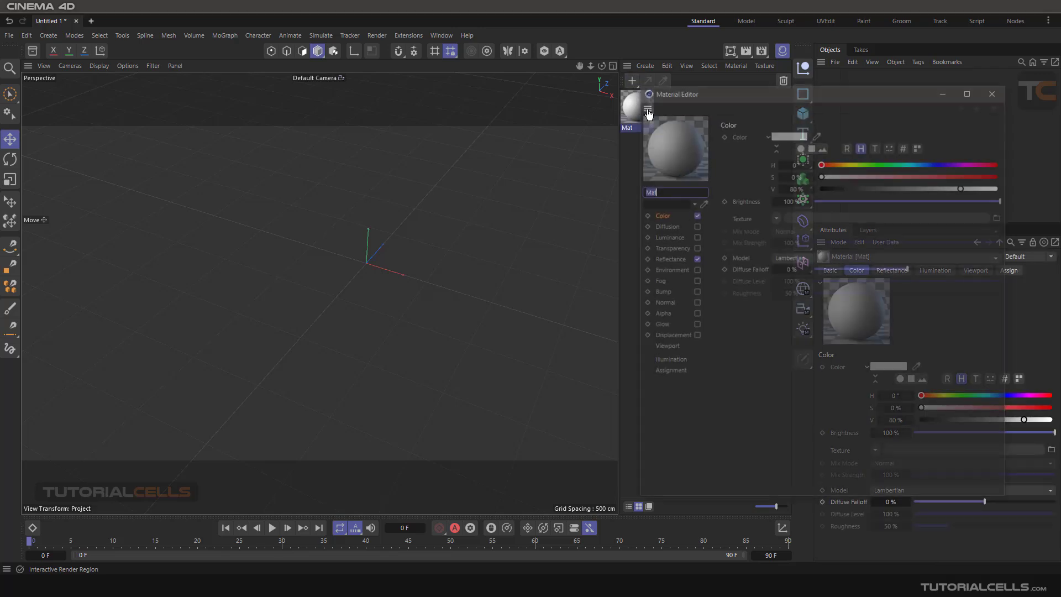
drag(704, 94, 680, 89)
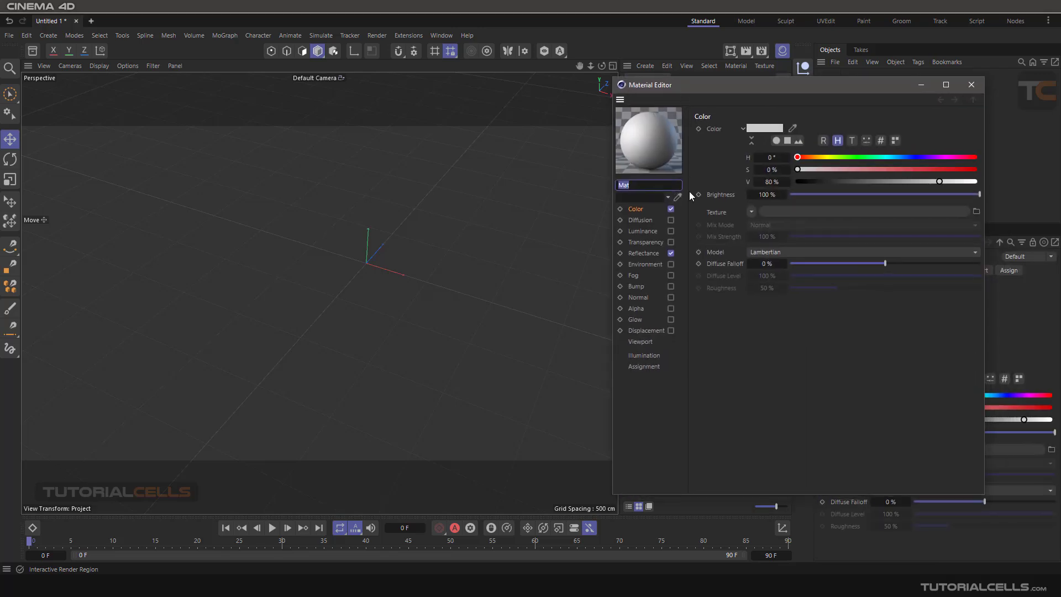
Step: Set Mat's Color texture to a MoGraph Multi Shader and add two slots for four textures
click(751, 212)
mouse_move(784, 425)
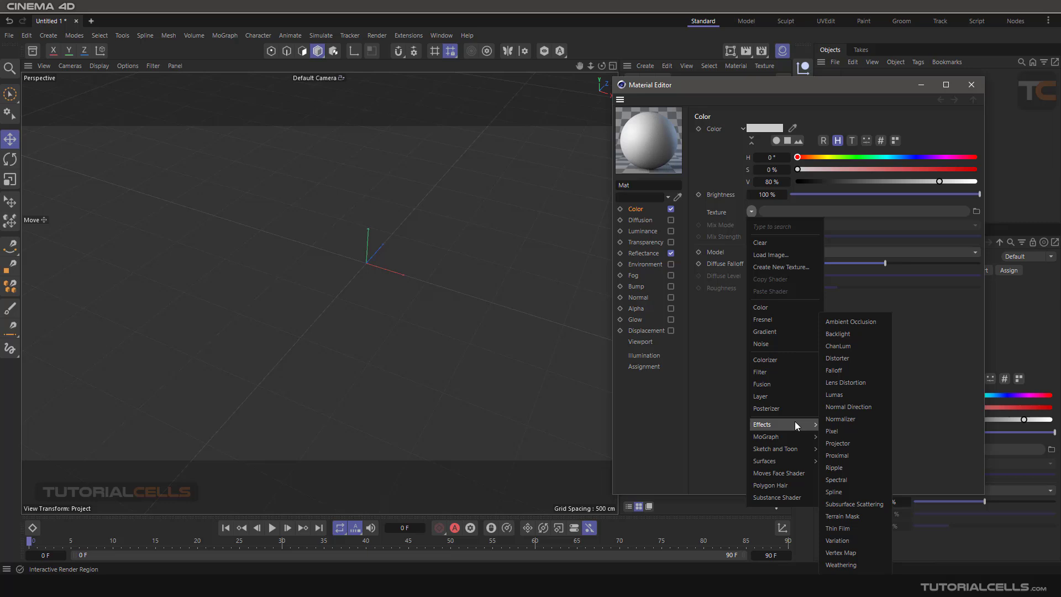
click(840, 475)
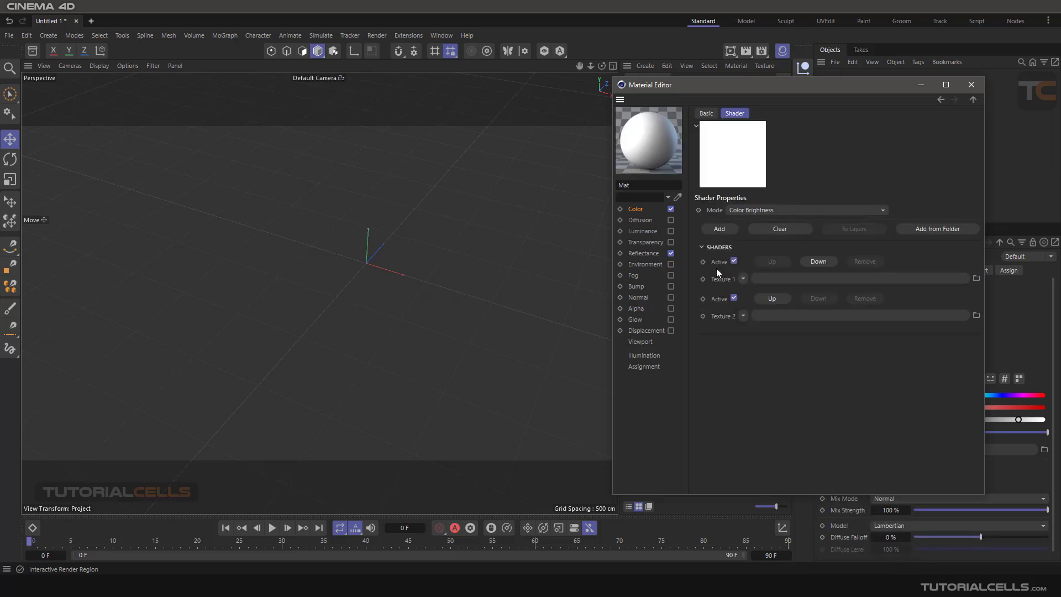
click(723, 279)
click(724, 230)
click(724, 230)
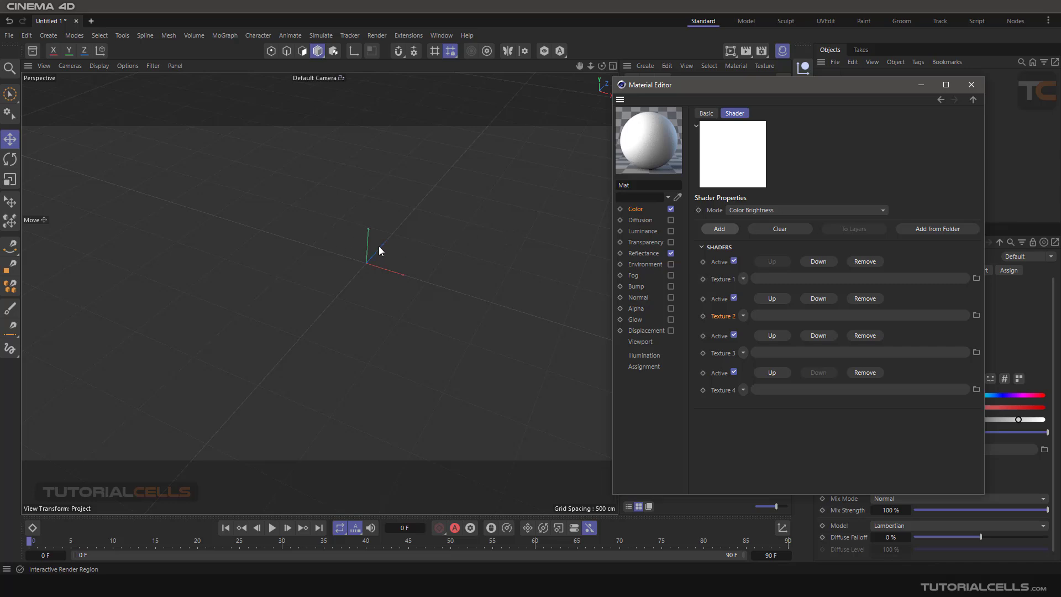
Step: Add a Polygon plane and a Cloner, and parent the plane under the Cloner
click(970, 85)
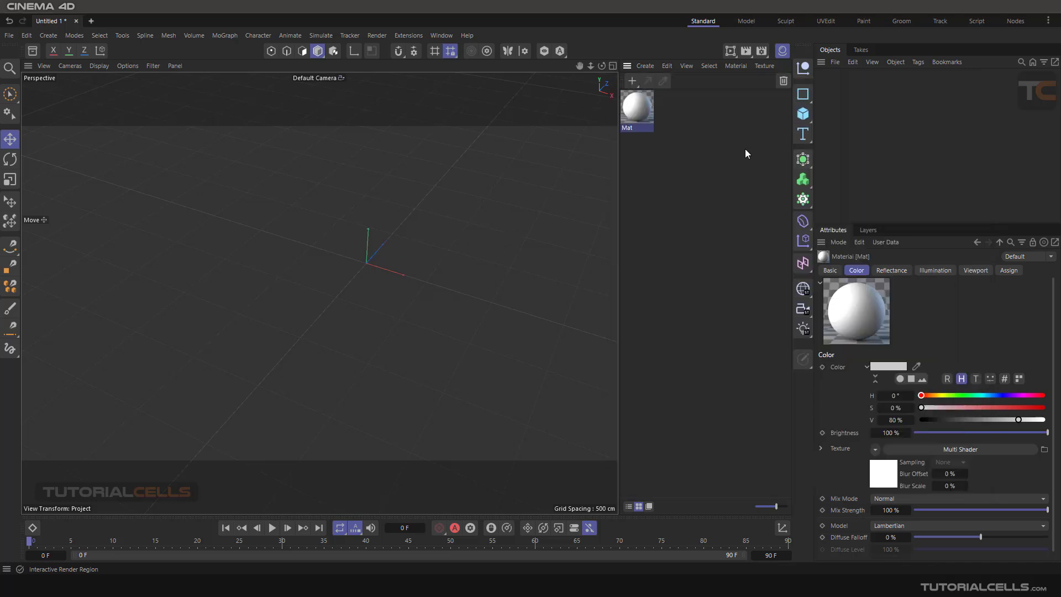
click(799, 118)
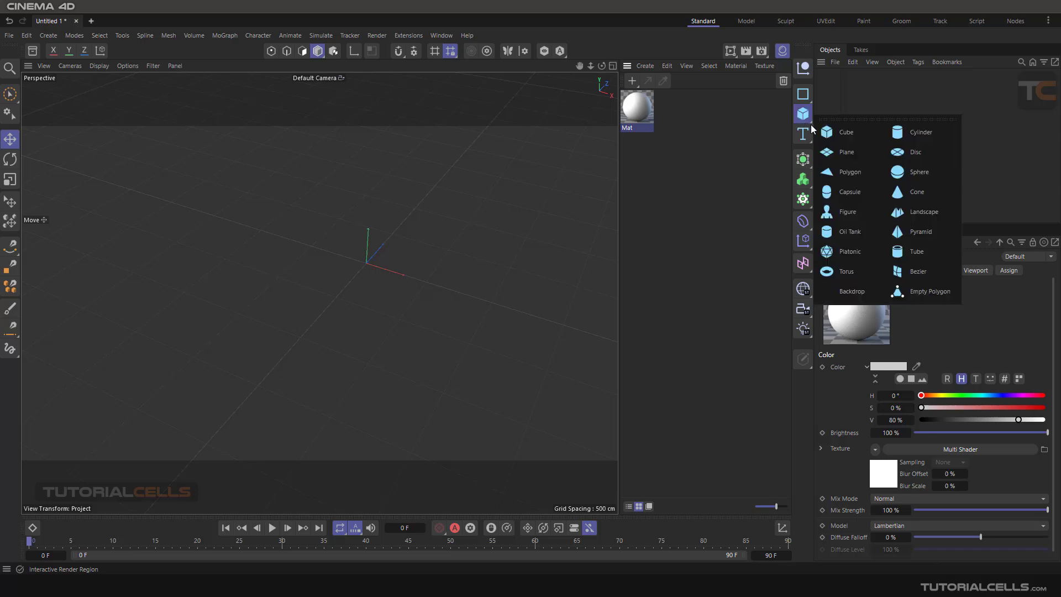
click(845, 172)
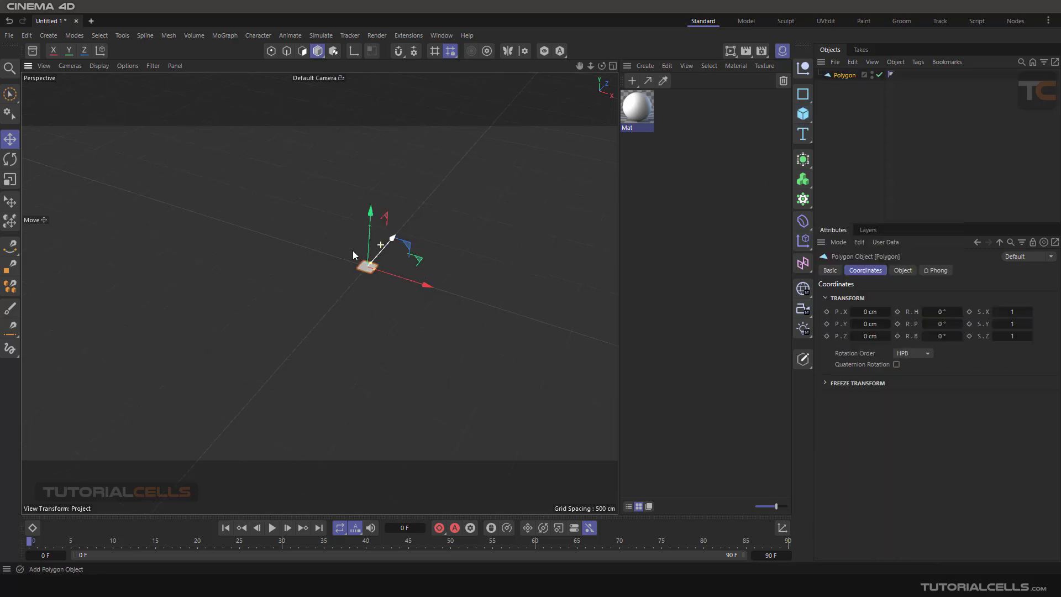
scroll(370, 274, up, 3)
scroll(367, 274, up, 1)
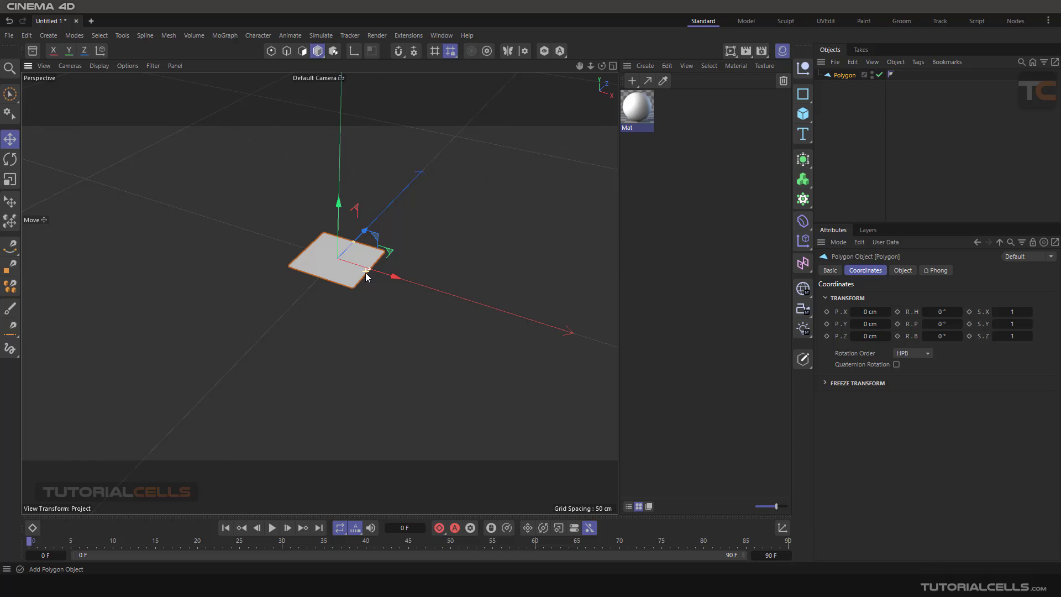
scroll(366, 273, down, 3)
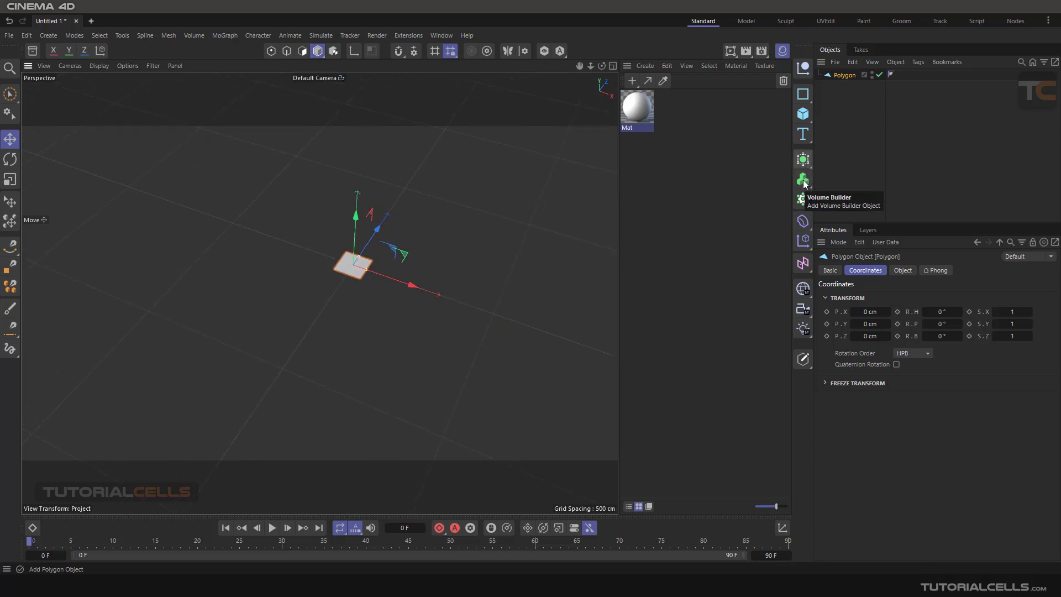
click(803, 199)
drag(840, 87, 842, 75)
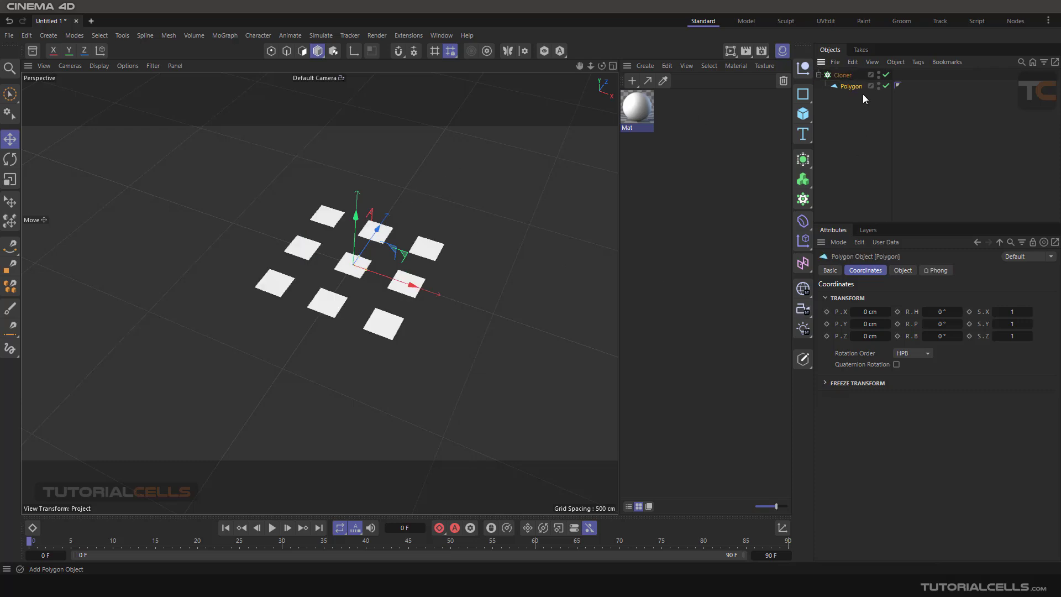
Step: Set the Cloner grid count to 4/1/4 and tighten spacing to about 143 by 154 cm
click(845, 76)
click(903, 270)
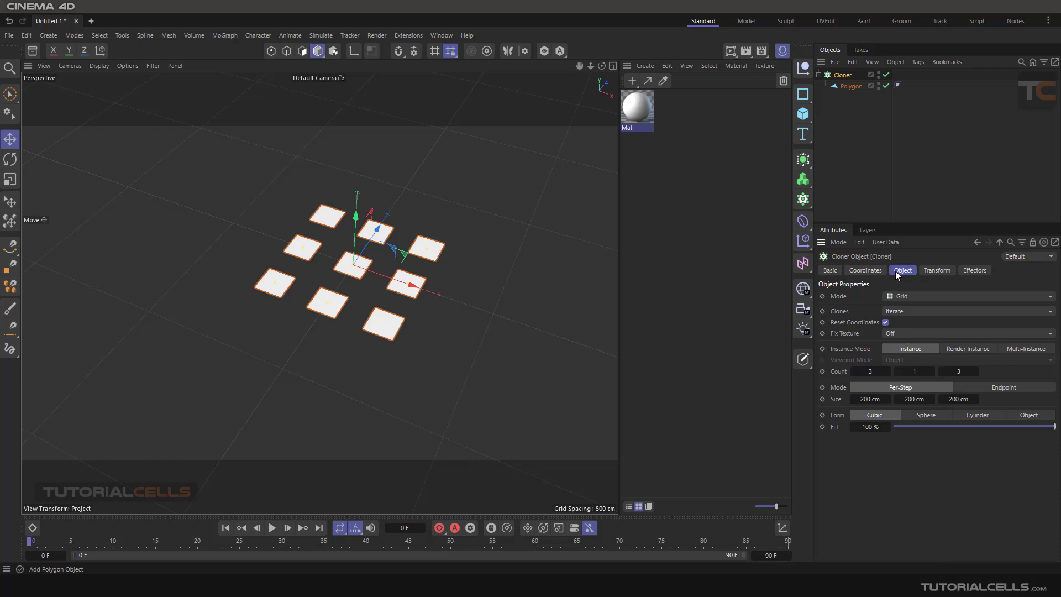
click(976, 371)
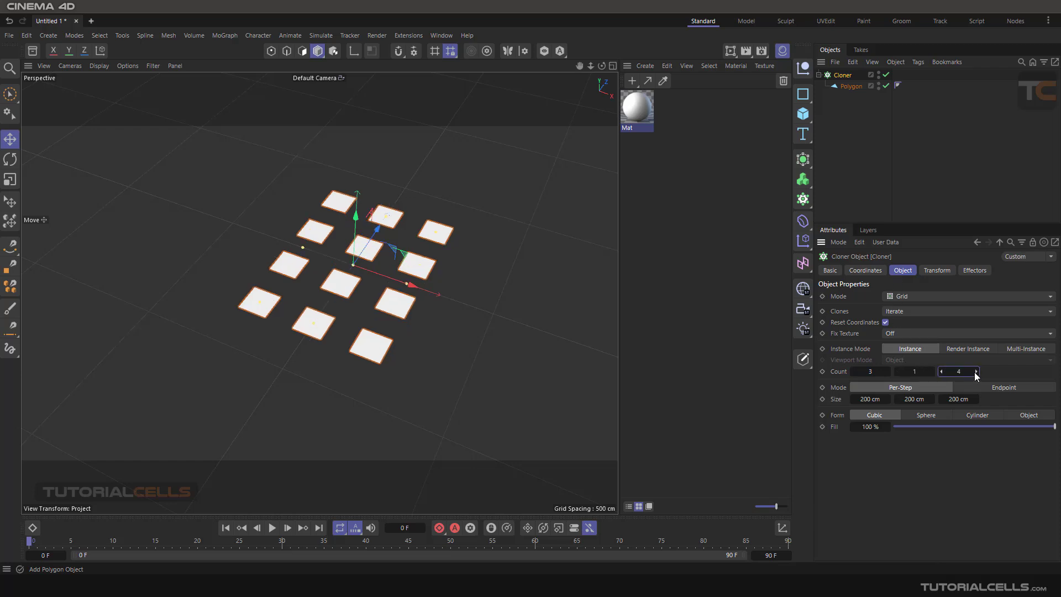
click(891, 370)
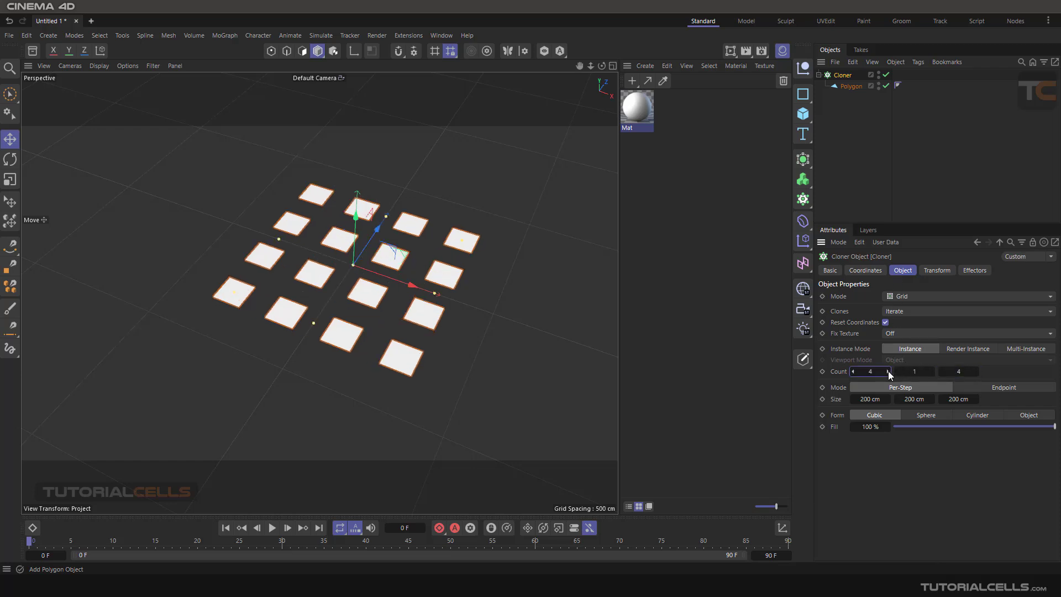
drag(435, 293, 411, 285)
drag(385, 219, 379, 226)
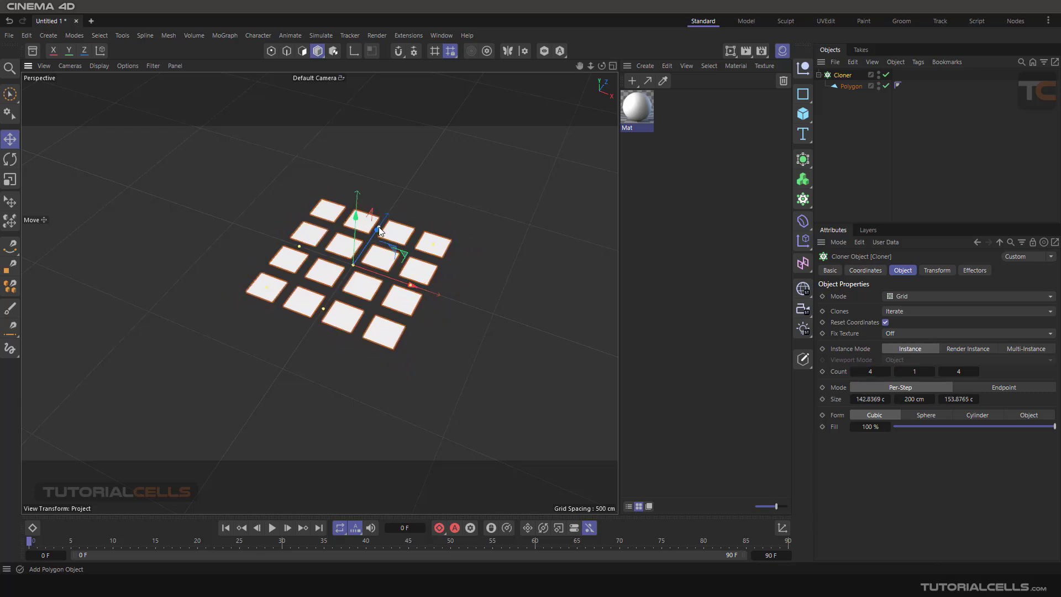
Step: Create a second material, Mat.1, apply it to the Cloner, and open it for editing
click(632, 82)
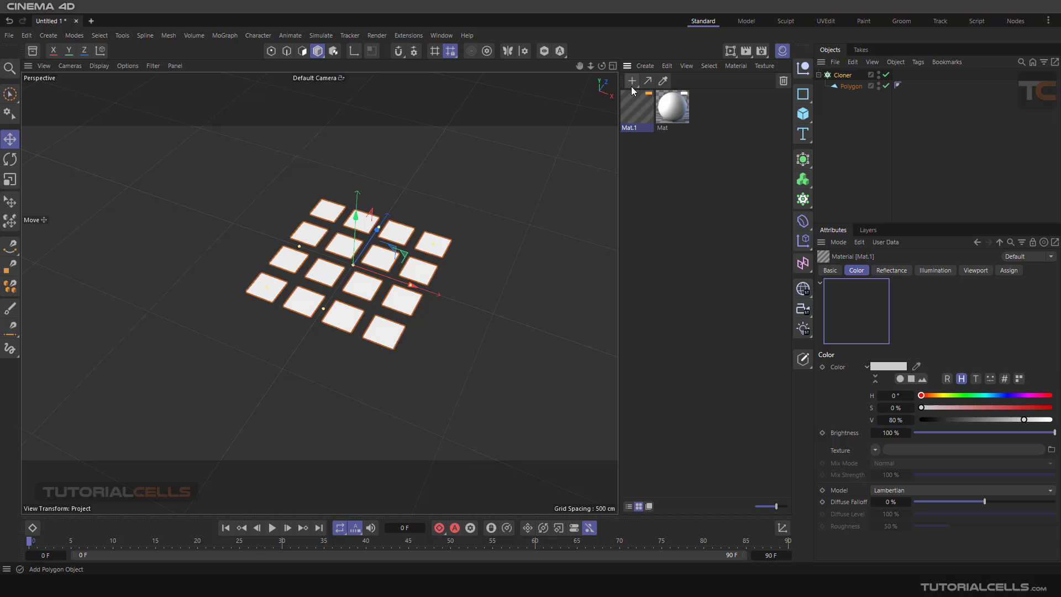
drag(827, 81, 842, 75)
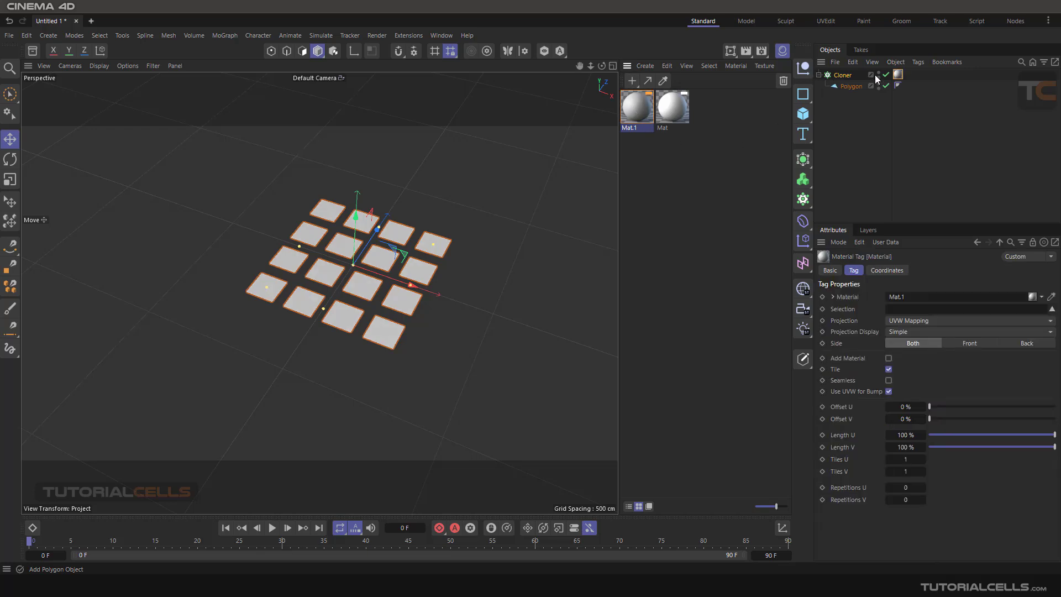
double_click(647, 104)
drag(704, 98, 632, 73)
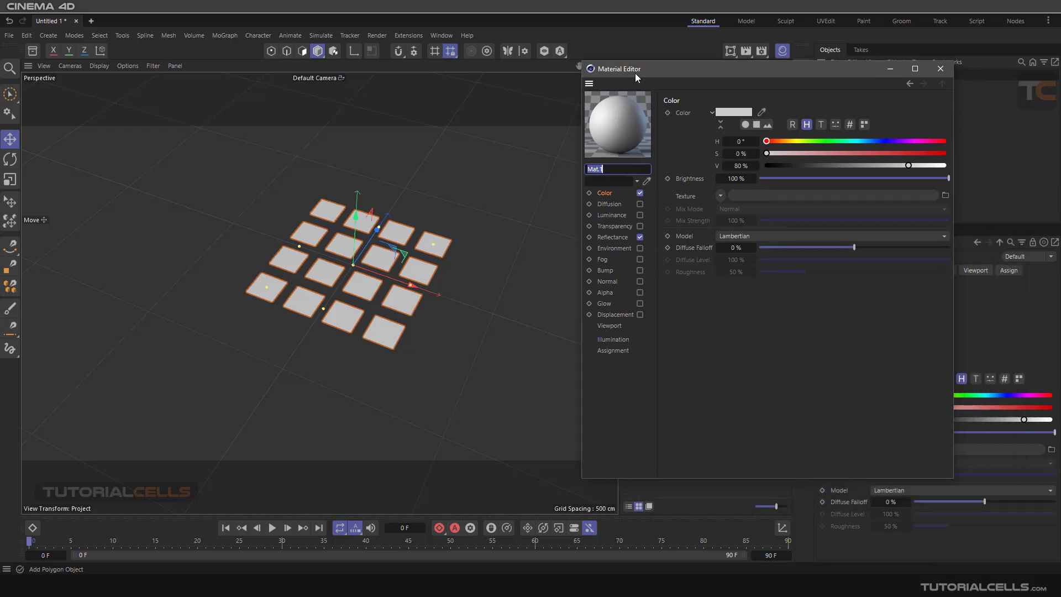
Step: Load the lotus image fffff.jpg as Mat.1's colour texture and turn Reflectance off
click(719, 196)
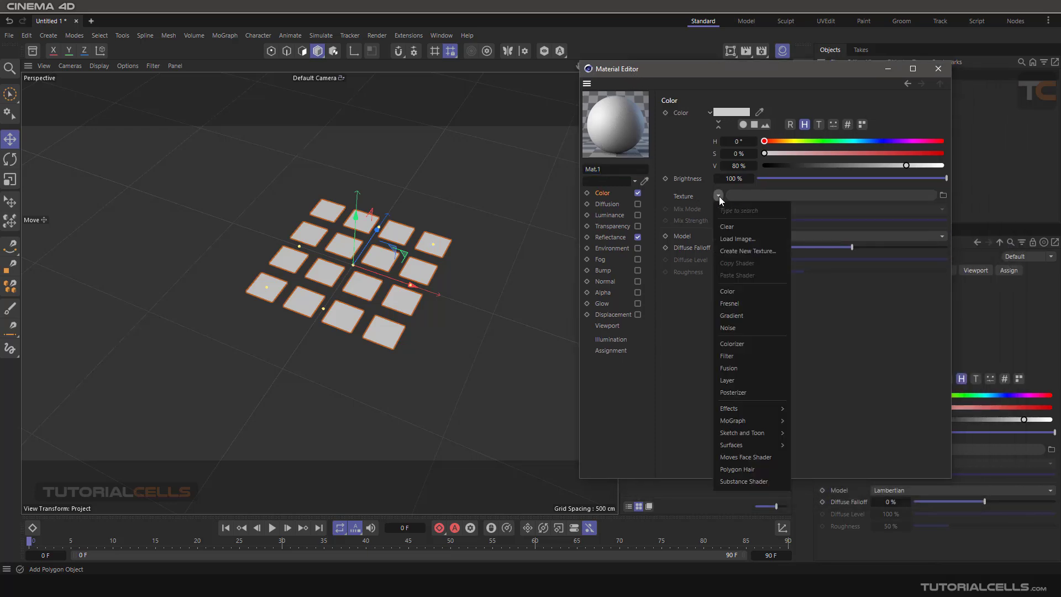
click(734, 238)
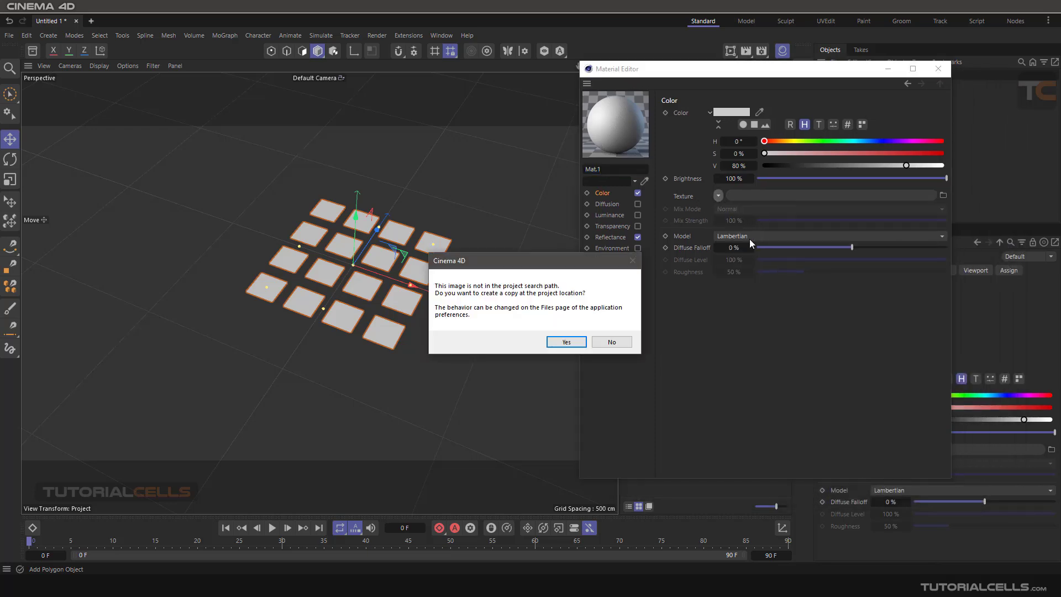
click(613, 343)
alt+right_drag(356, 270, 399, 313)
alt+drag(399, 313, 366, 274)
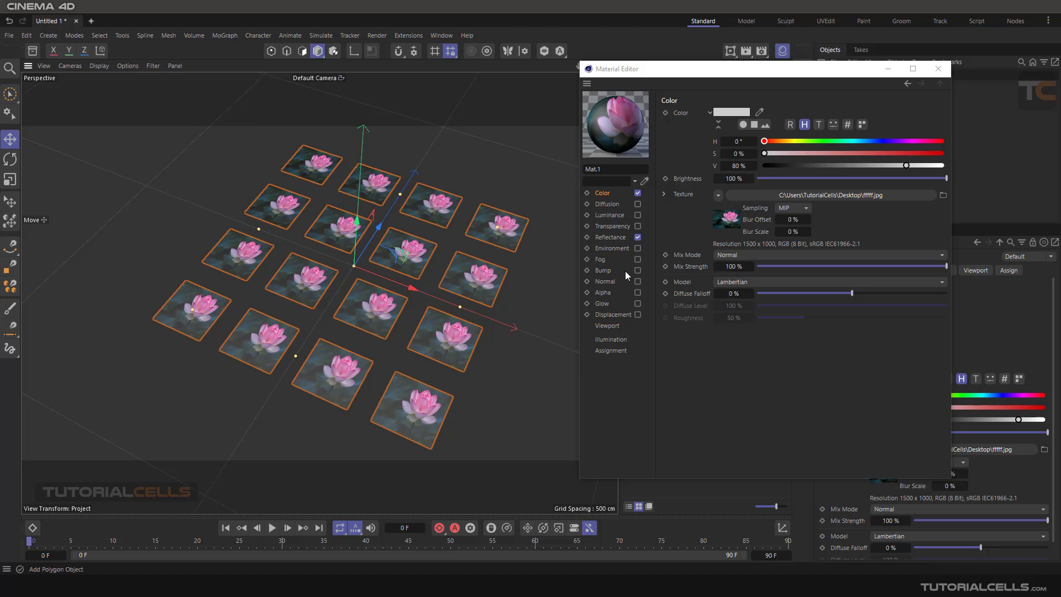
click(638, 237)
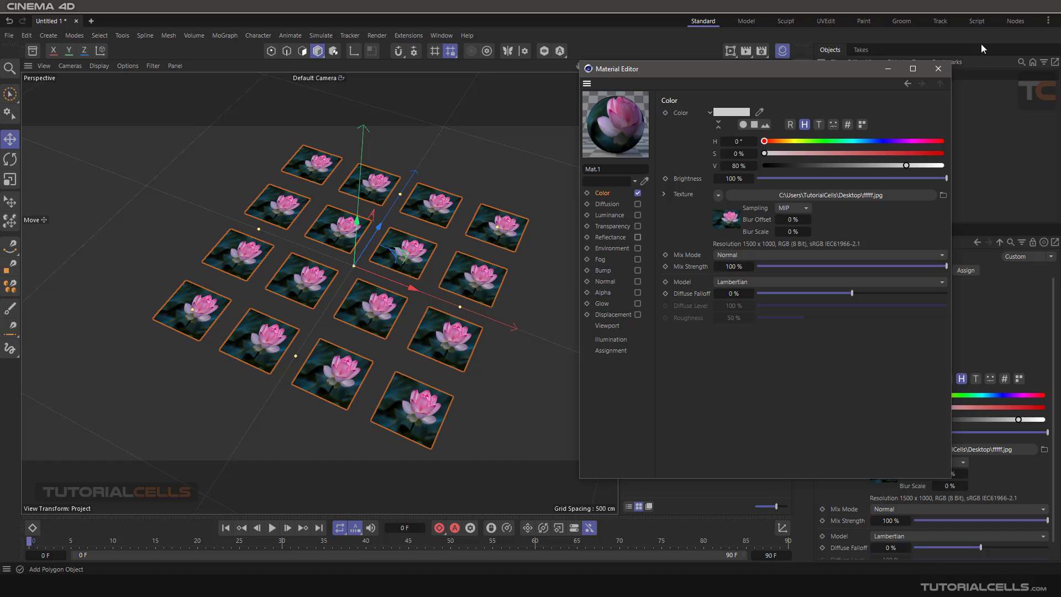
click(938, 69)
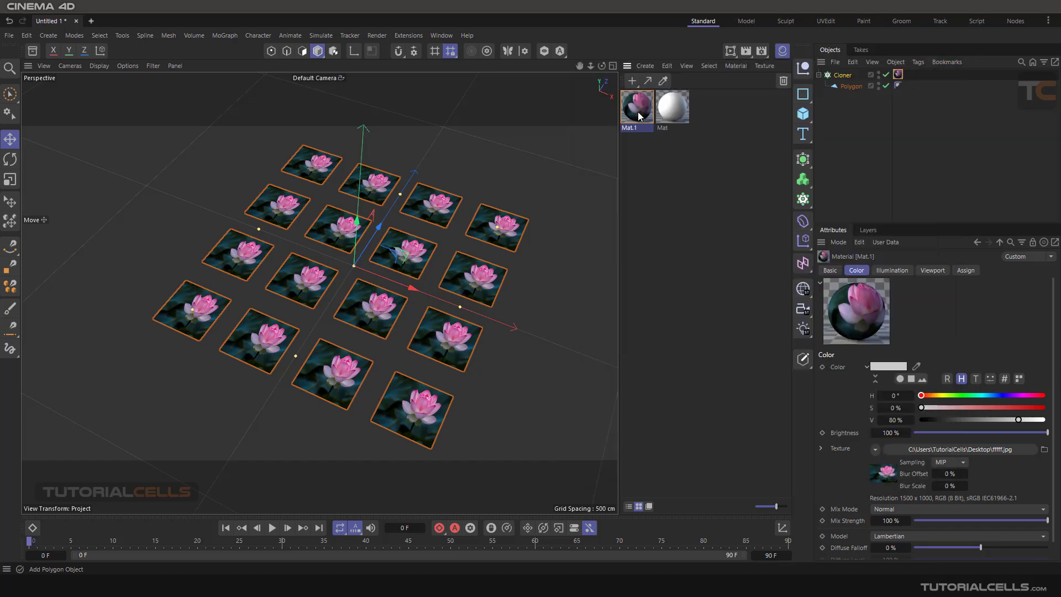
Step: Apply Mat to the Cloner and set its Color texture to a Multi Shader, opening its slot settings
drag(638, 111, 899, 75)
double_click(671, 111)
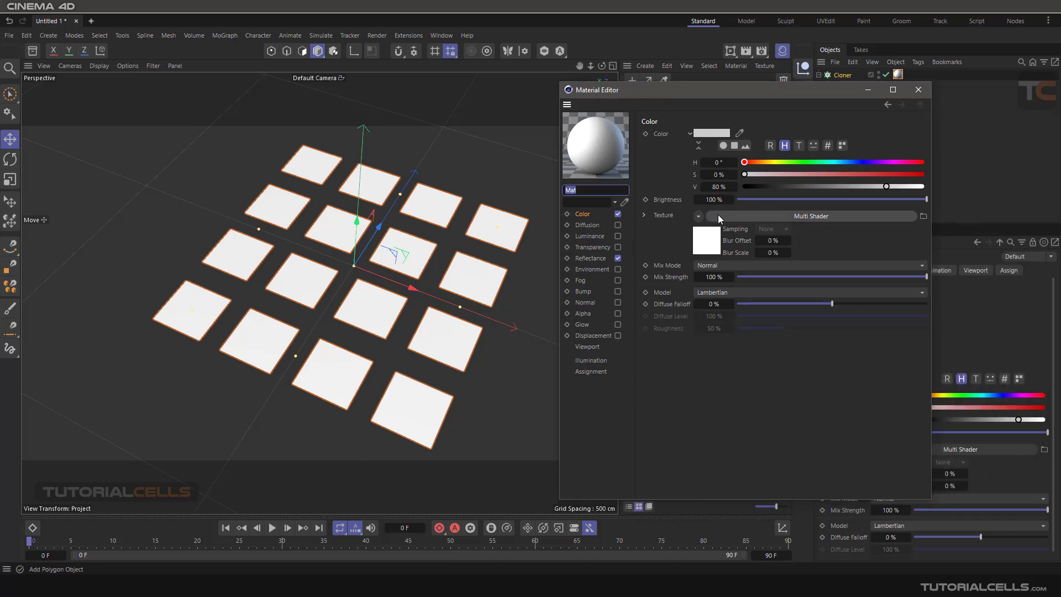
click(699, 215)
mouse_move(739, 473)
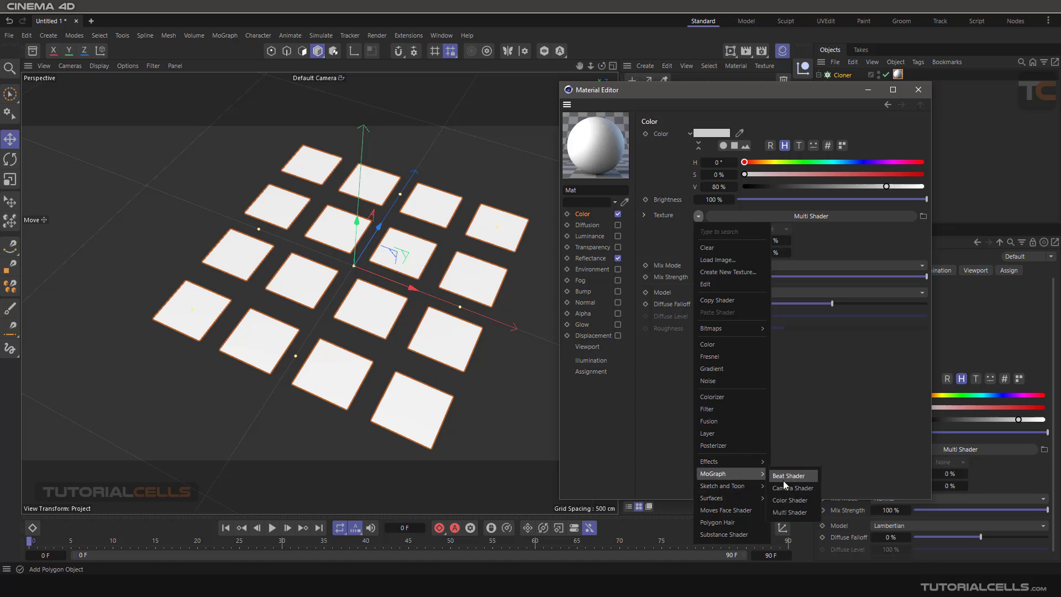
click(806, 217)
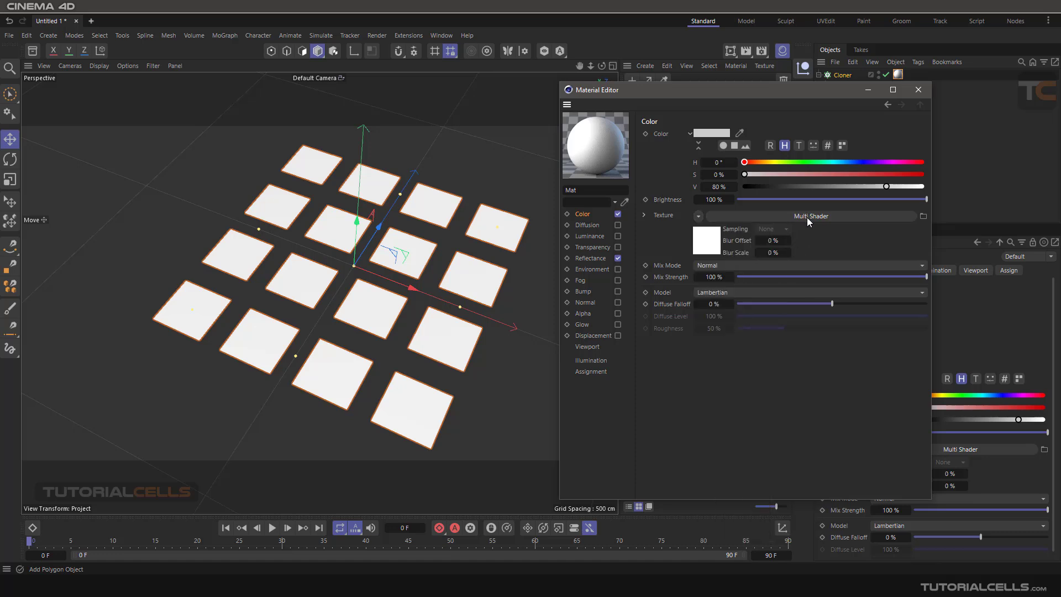
click(807, 217)
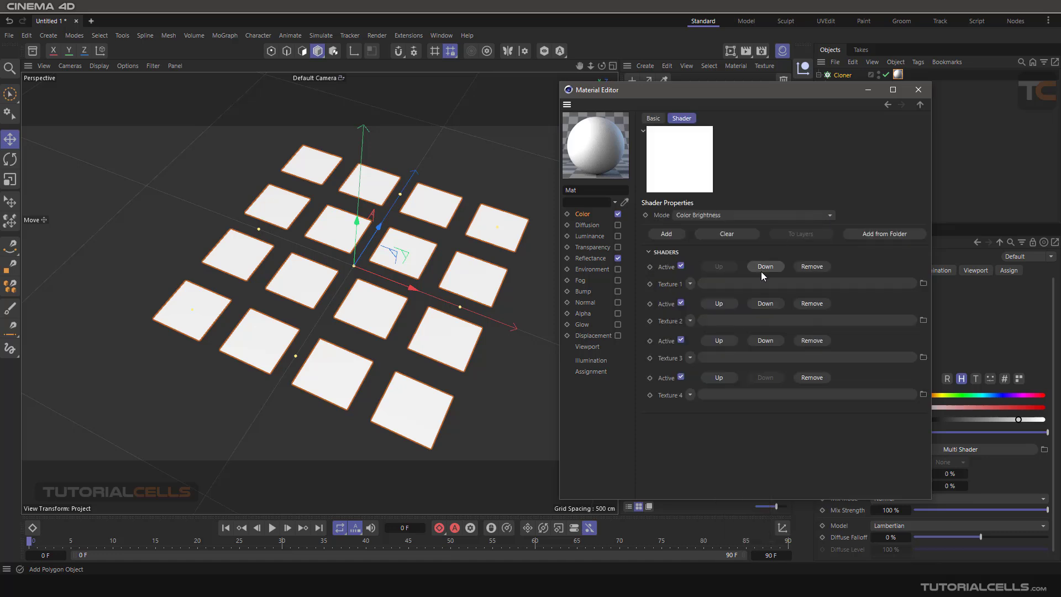
click(690, 284)
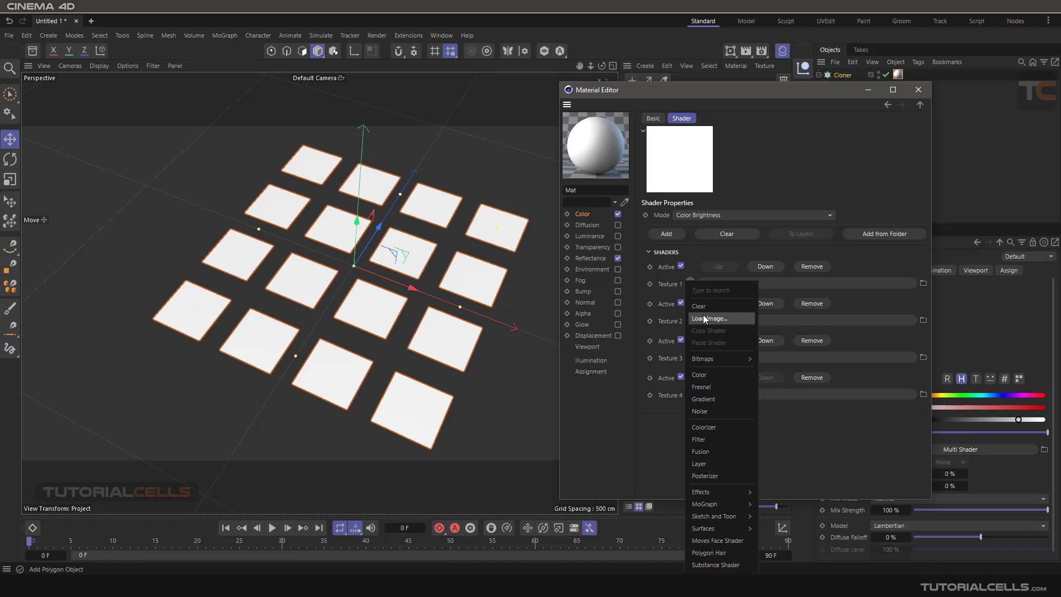
click(847, 254)
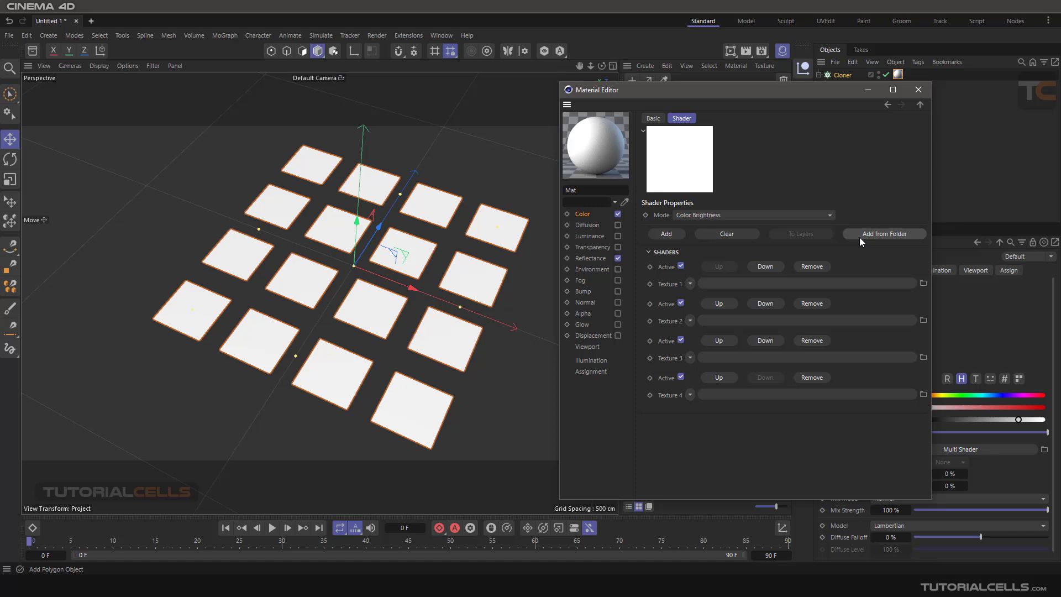
Step: Fill the Multi Shader's slots from the alphabet_icons folder (D.png, 3333.png, slice1.png)
click(859, 237)
click(628, 332)
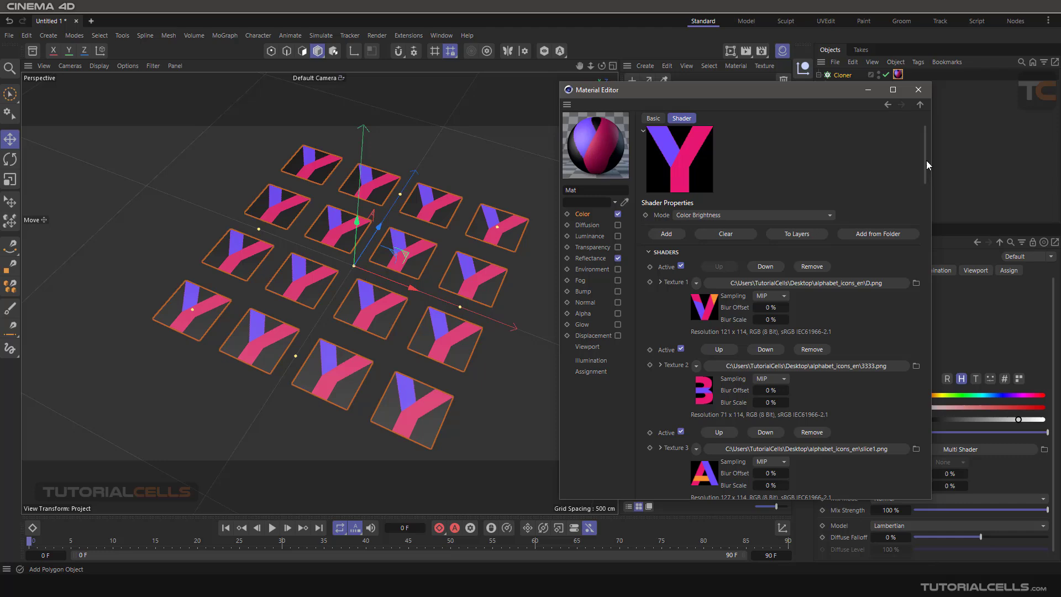
mouse_move(926, 160)
mouse_down()
mouse_move(912, 270)
mouse_move(925, 470)
mouse_move(927, 161)
mouse_up()
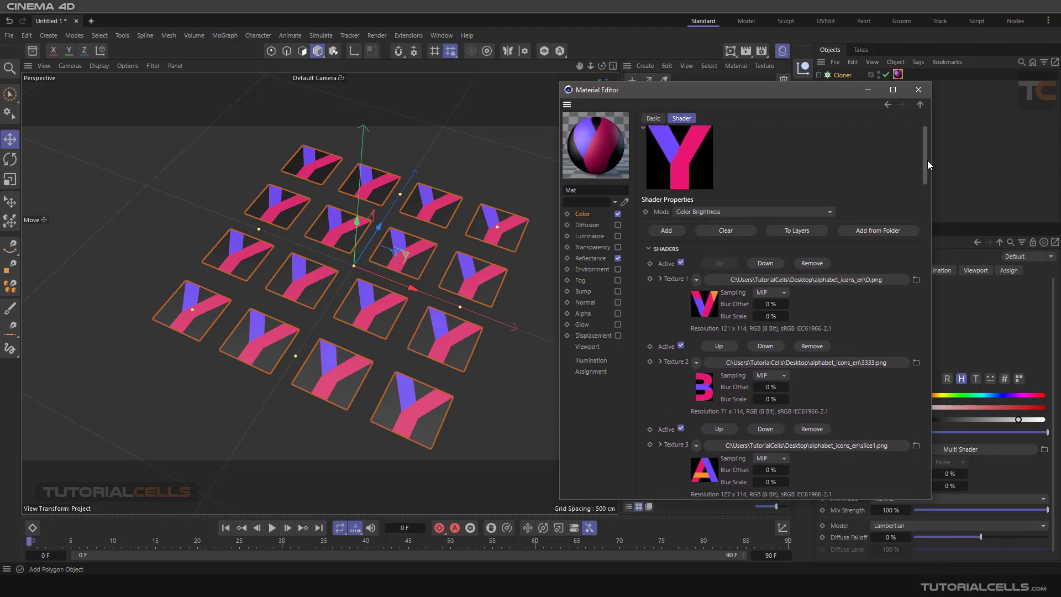
Step: Try the Multi Shader's Index Ratio mode, then set Mode back to Color Brightness
click(697, 215)
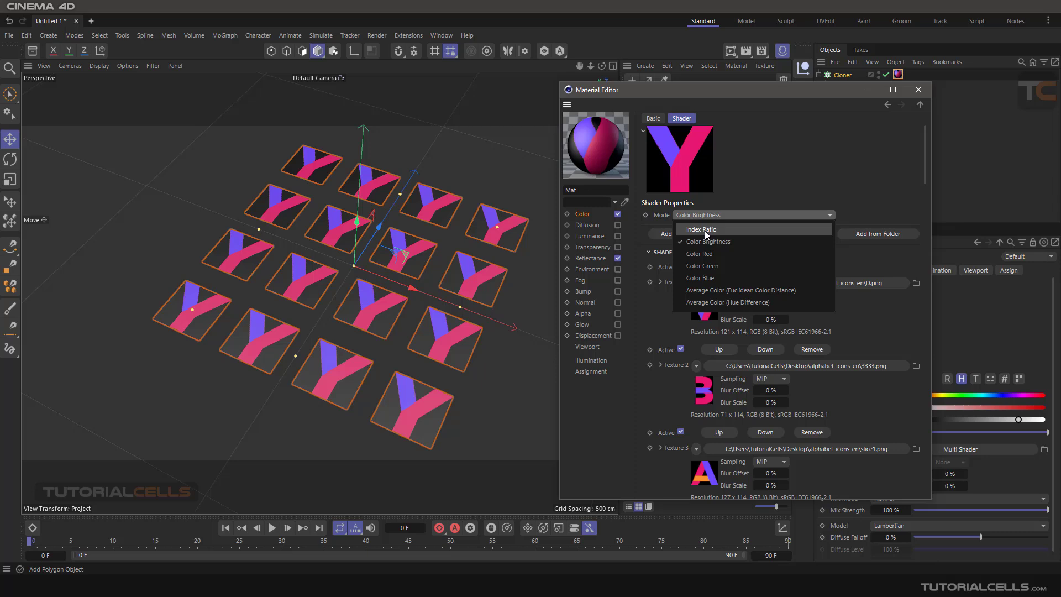
click(704, 230)
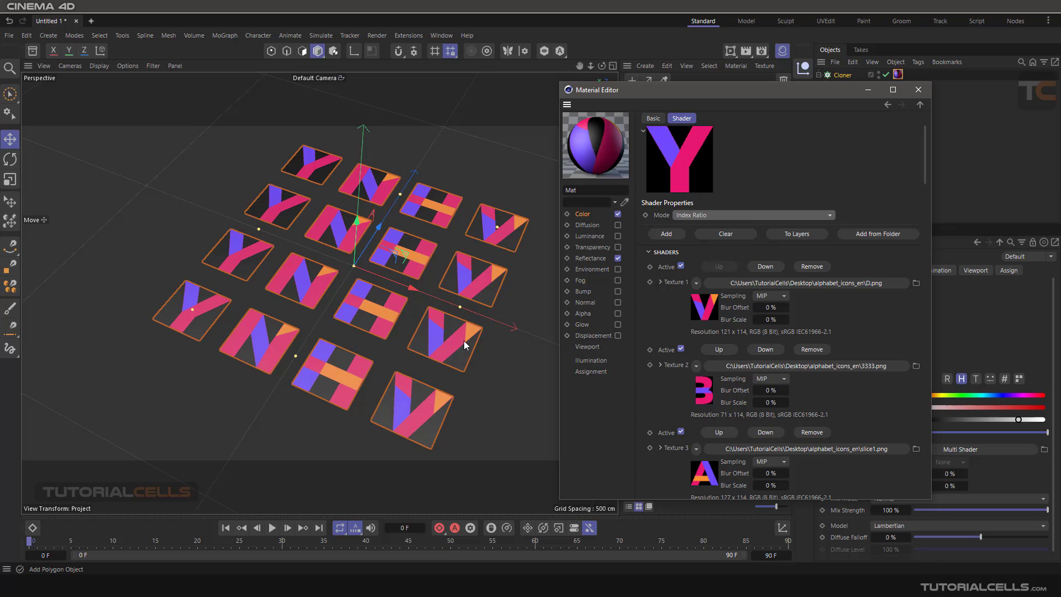
click(724, 215)
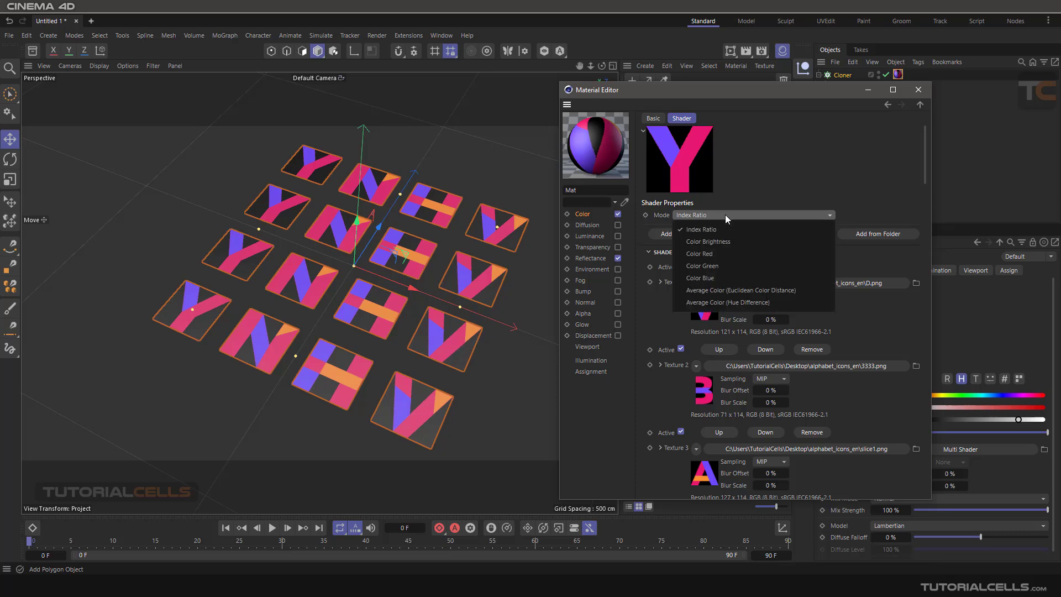
click(700, 245)
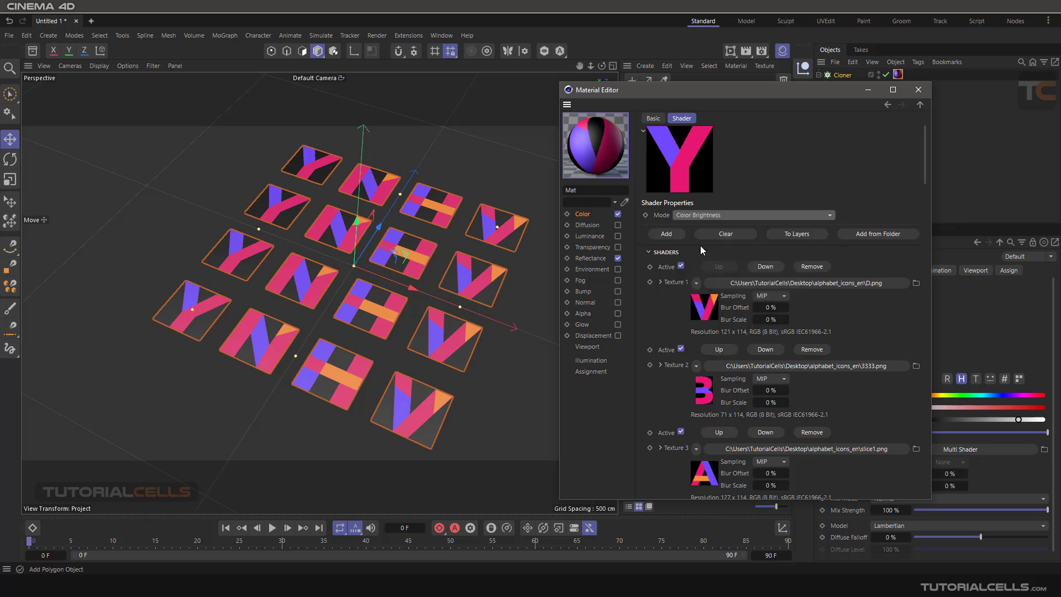
Step: Select the Cloner and add a MoGraph Random effector scattering the letter planes at 100% strength
click(918, 90)
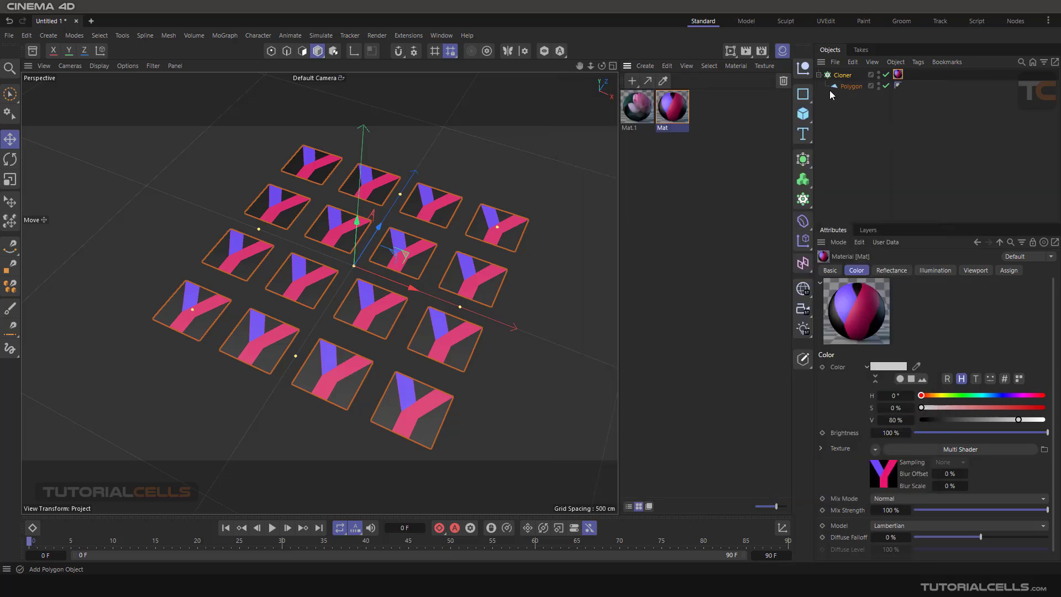
click(840, 76)
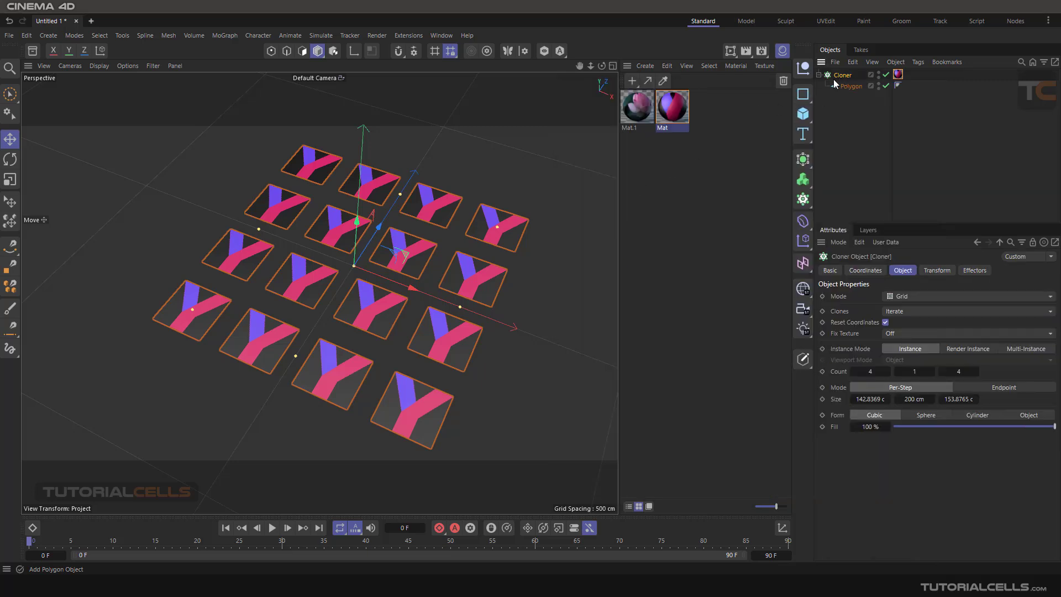
click(230, 37)
mouse_move(243, 57)
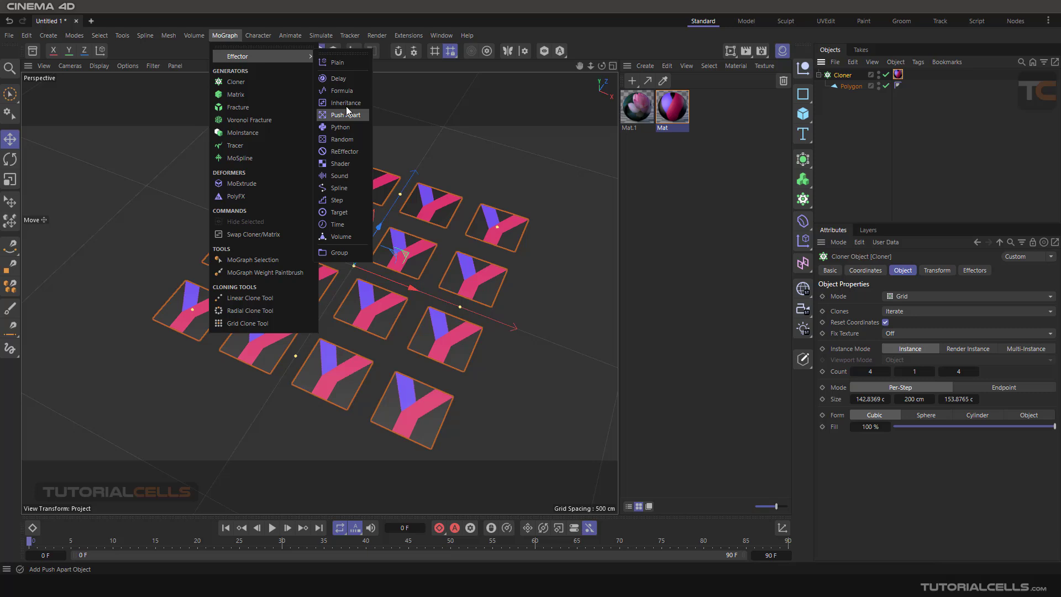
click(342, 139)
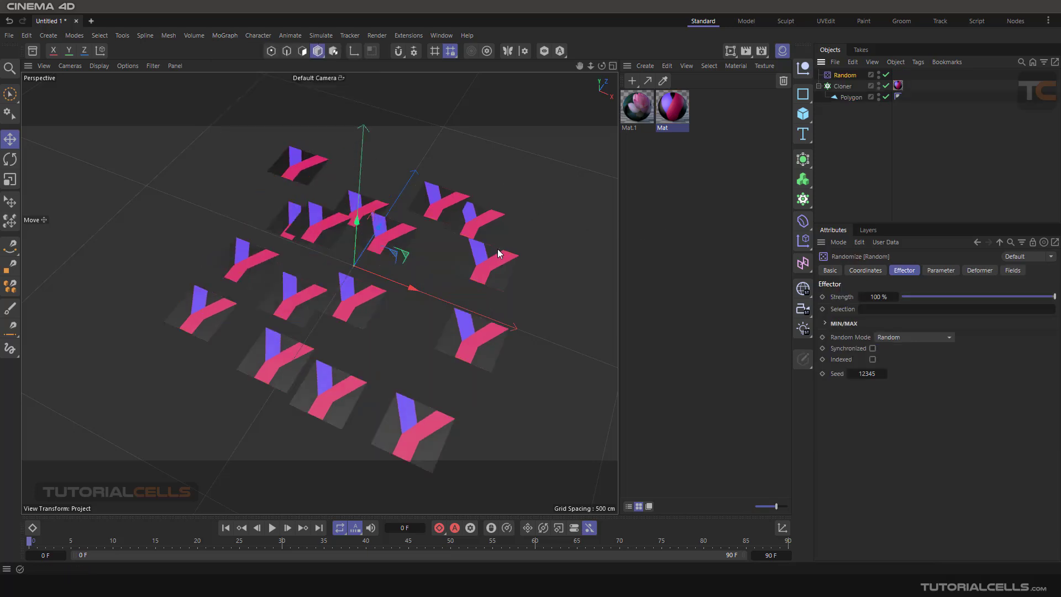
alt+drag(497, 250, 465, 231)
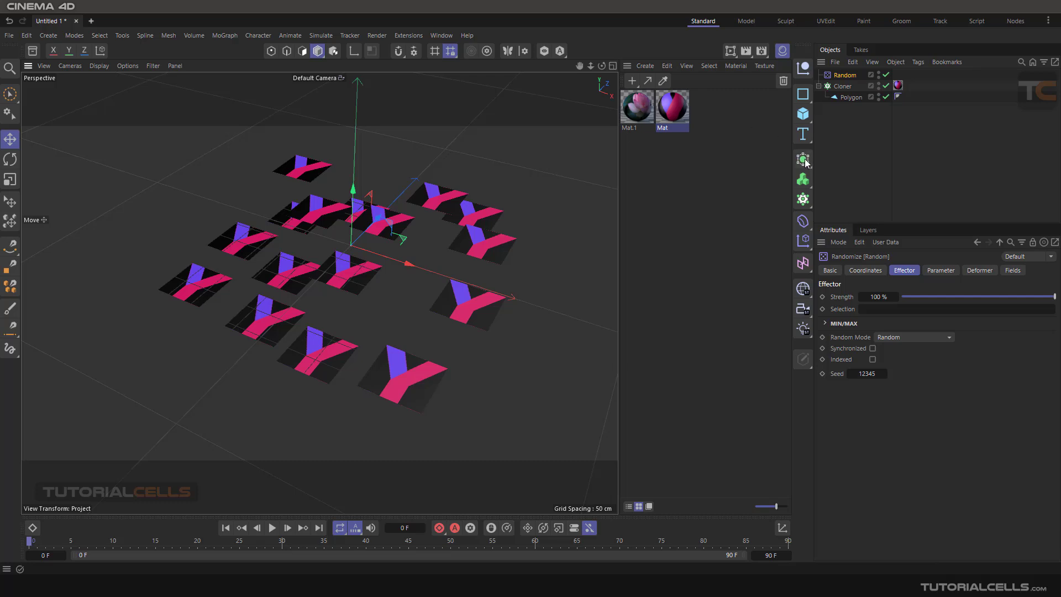
Step: In the Random effector, uncheck Position and set Color Mode to Effector Color
click(933, 271)
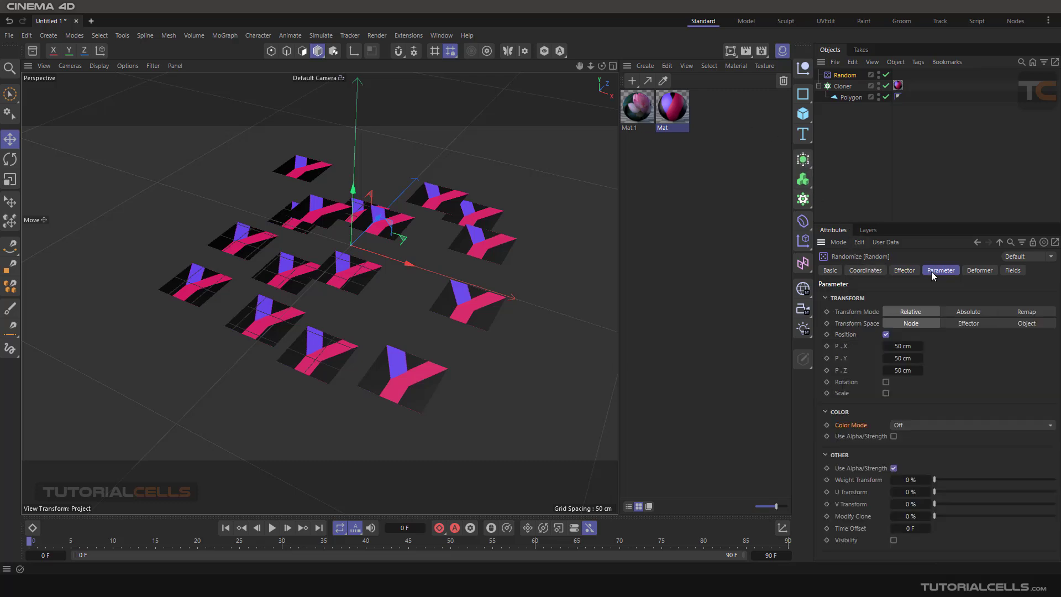
click(886, 334)
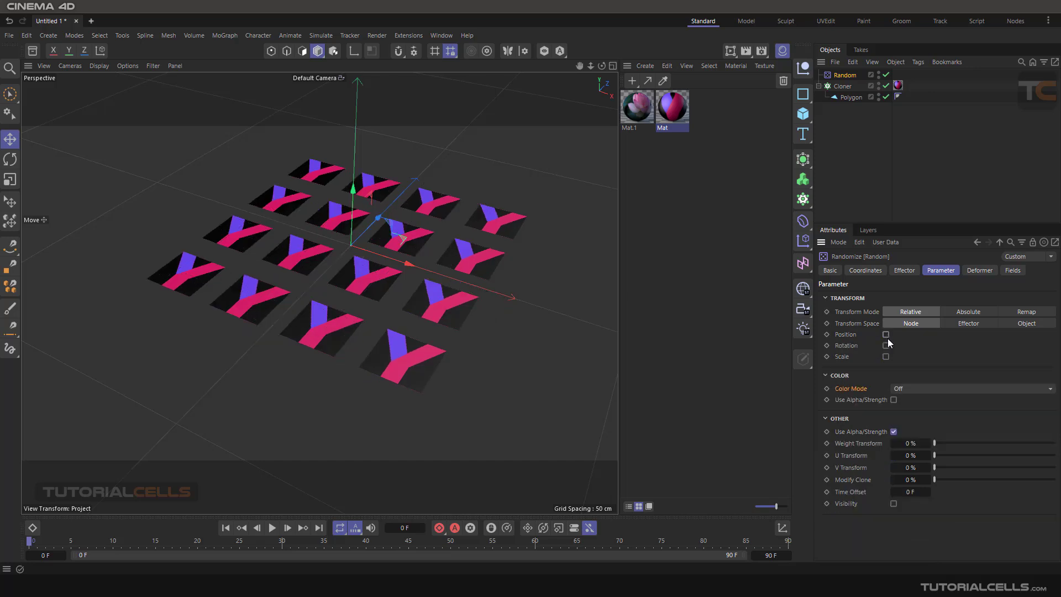
click(914, 388)
click(948, 415)
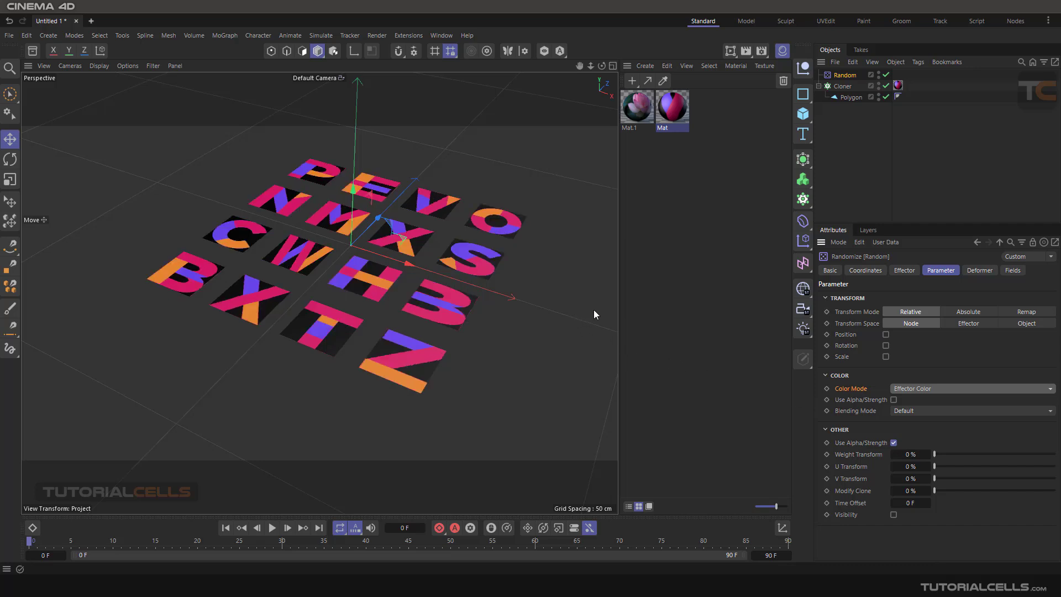
alt+drag(392, 243, 382, 273)
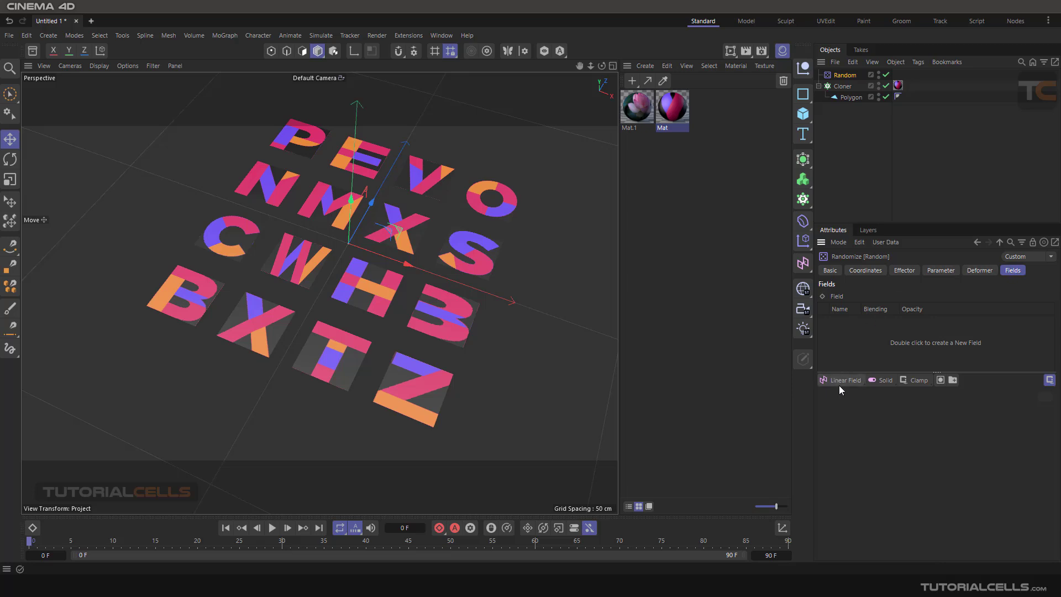
Step: Add a Linear Field to the Random effector and slide it along X across the grid
click(840, 380)
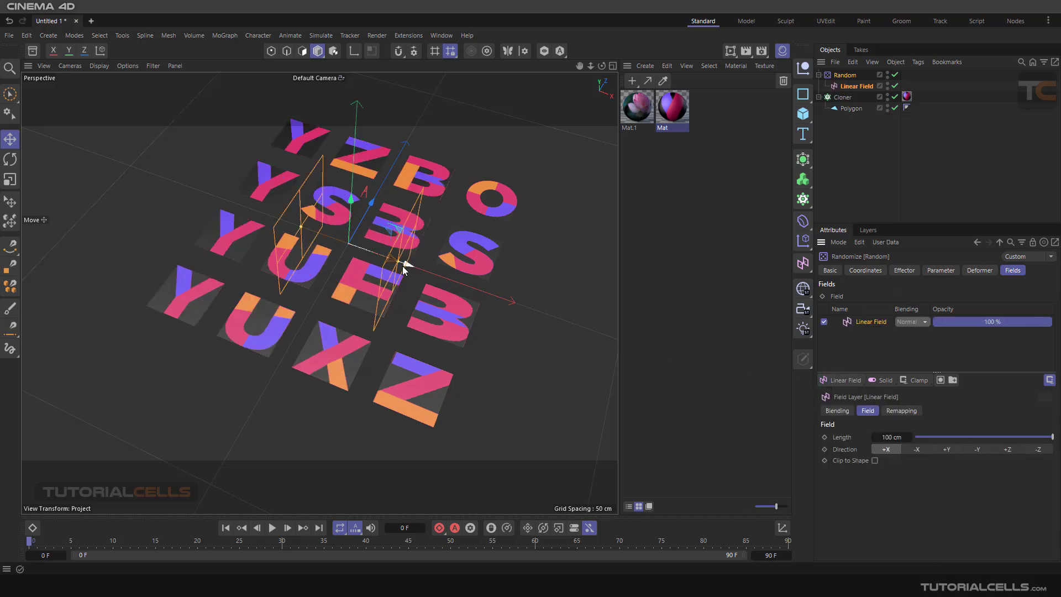
drag(402, 266, 381, 221)
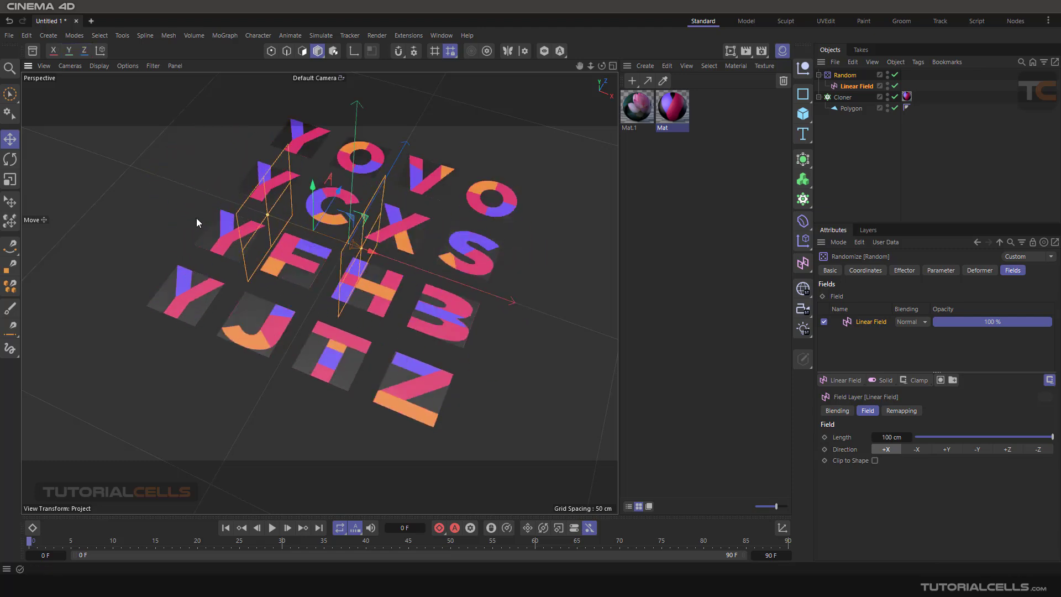